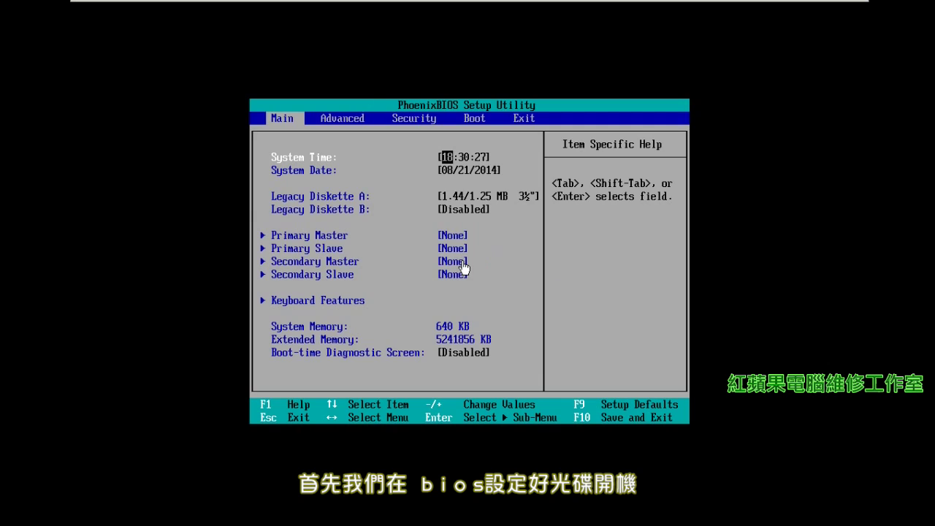
- Move the CD-ROM Drive to first place in the BIOS boot order
click(464, 268)
key(Right)
key(Right)
key(Right)
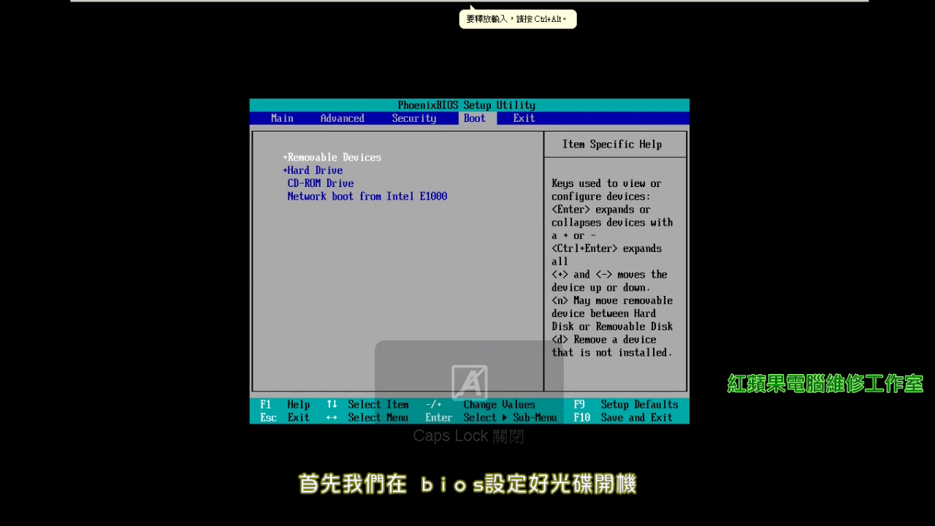
key(Down)
key(Down)
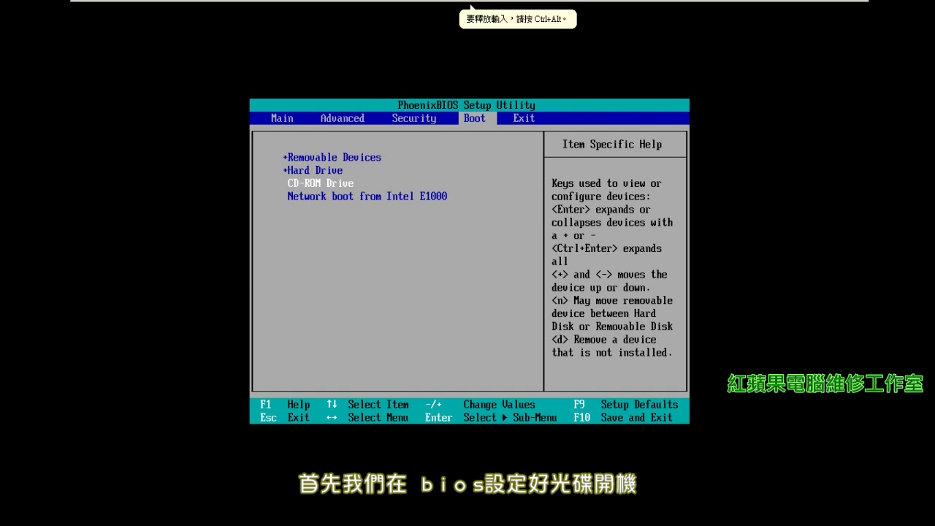
key(Up)
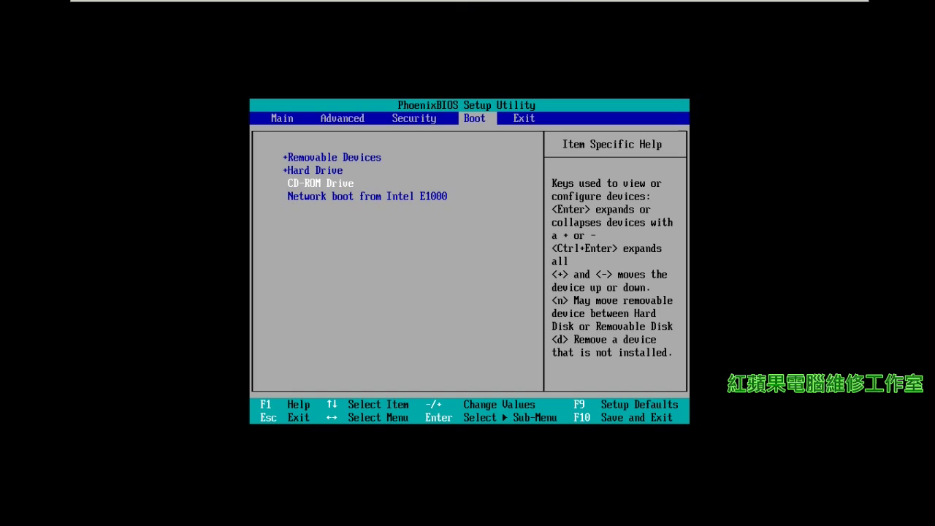
key(Down)
key(plus)
key(plus)
- Move the Hard Drive to second place in the boot order, then save the BIOS settings and exit
key(Down)
key(Down)
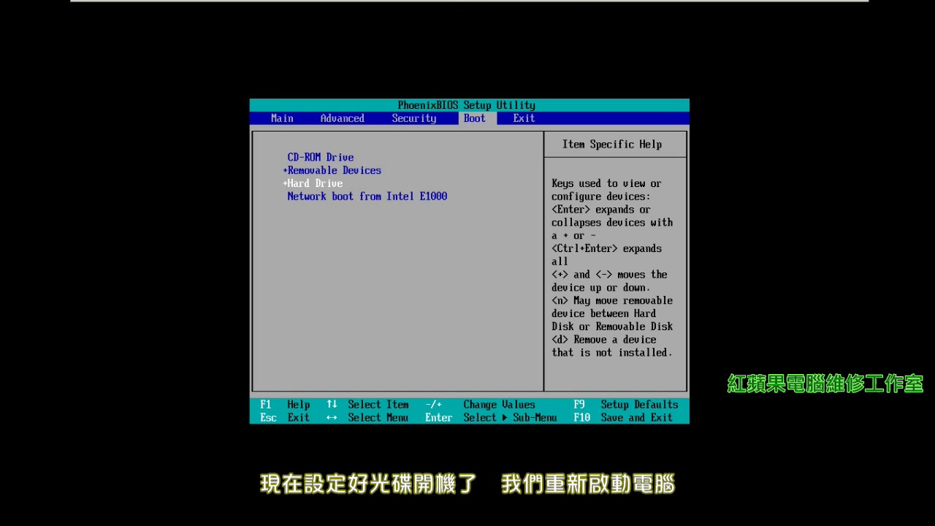
key(plus)
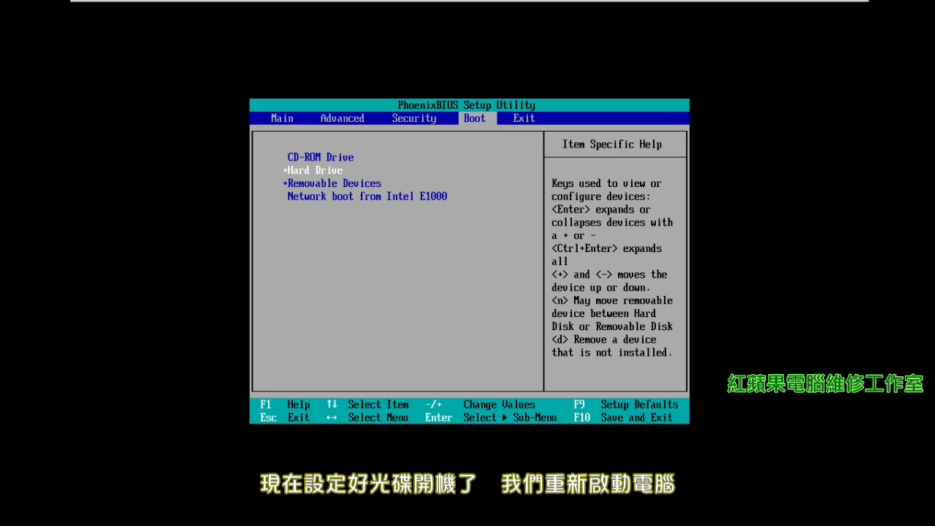
key(F10)
key(Return)
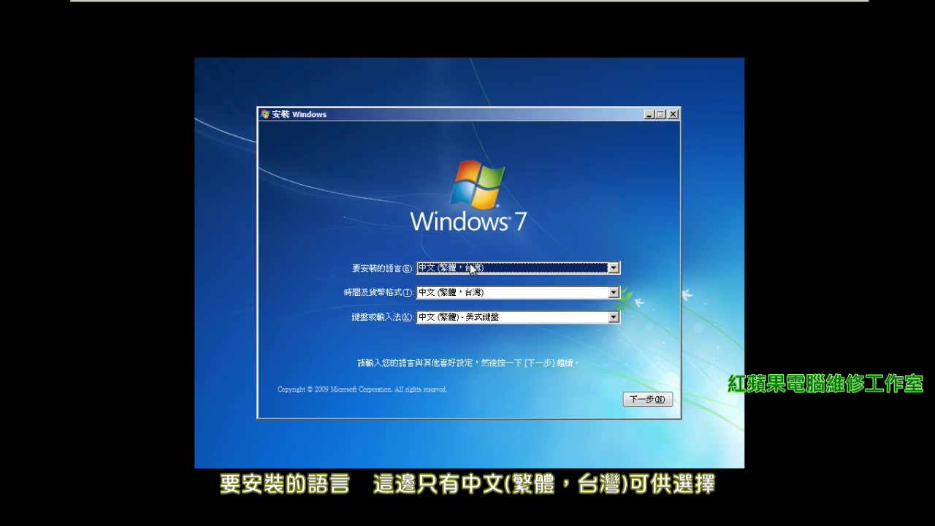
- Confirm 中文 (繁體，台灣) for language and time format and 中文 (繁體) - 美式鍵盤 for the keyboard, and continue
click(614, 268)
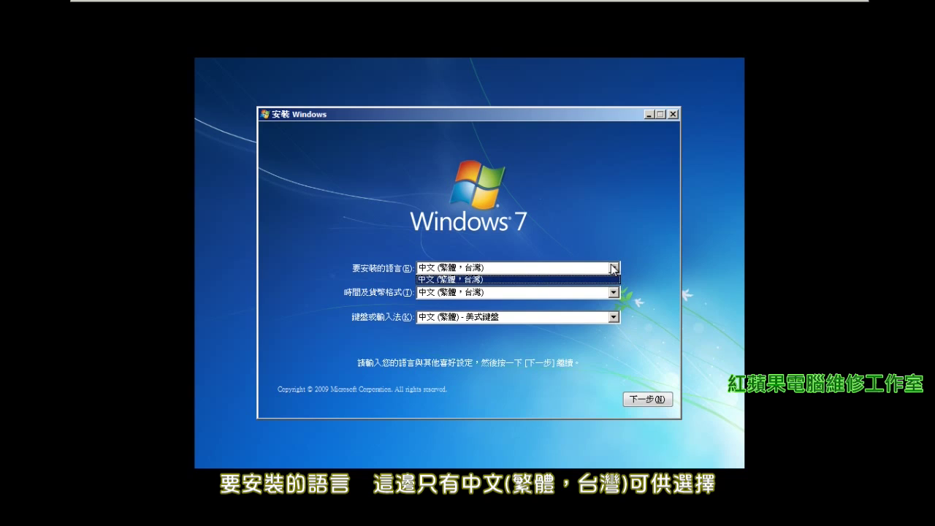
click(568, 280)
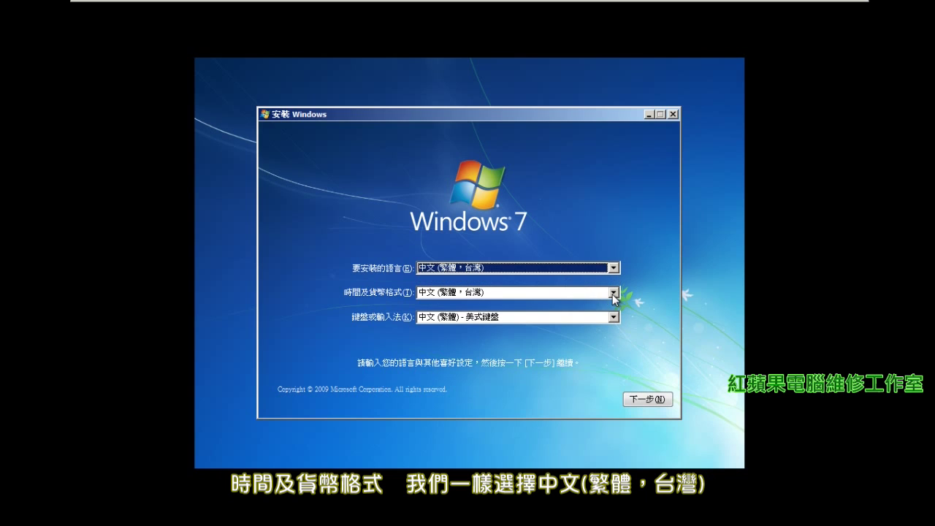
click(614, 293)
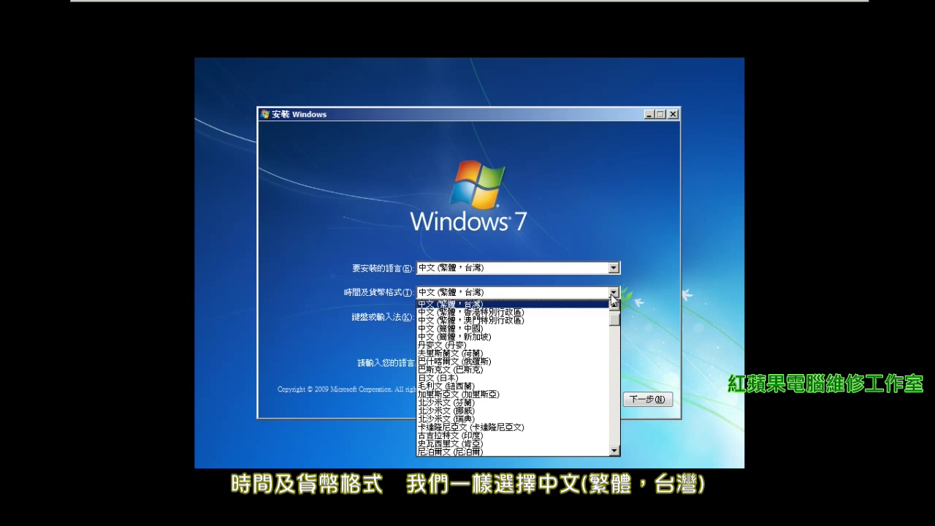
click(507, 304)
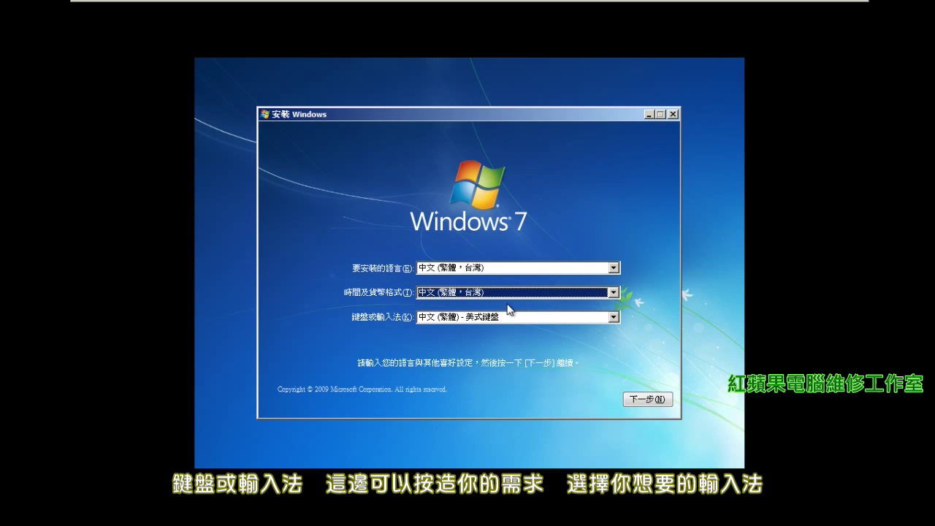
click(613, 320)
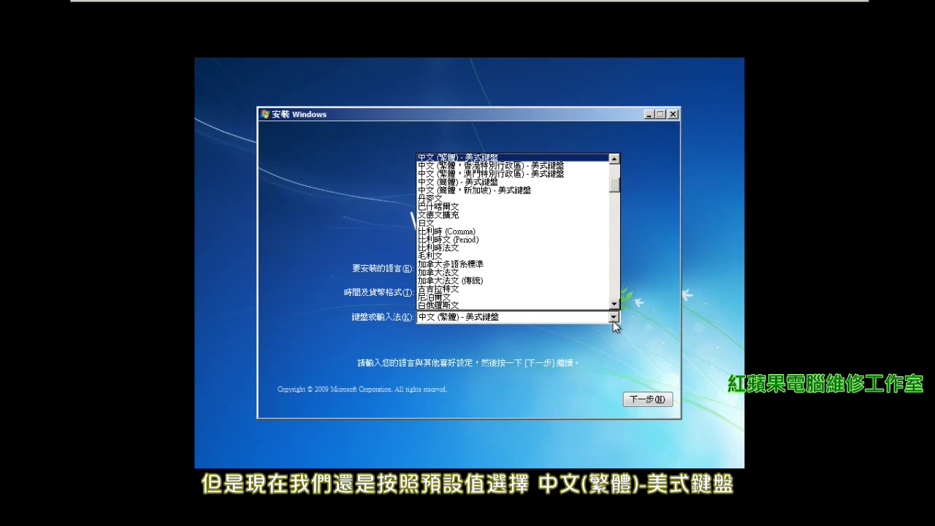
click(613, 321)
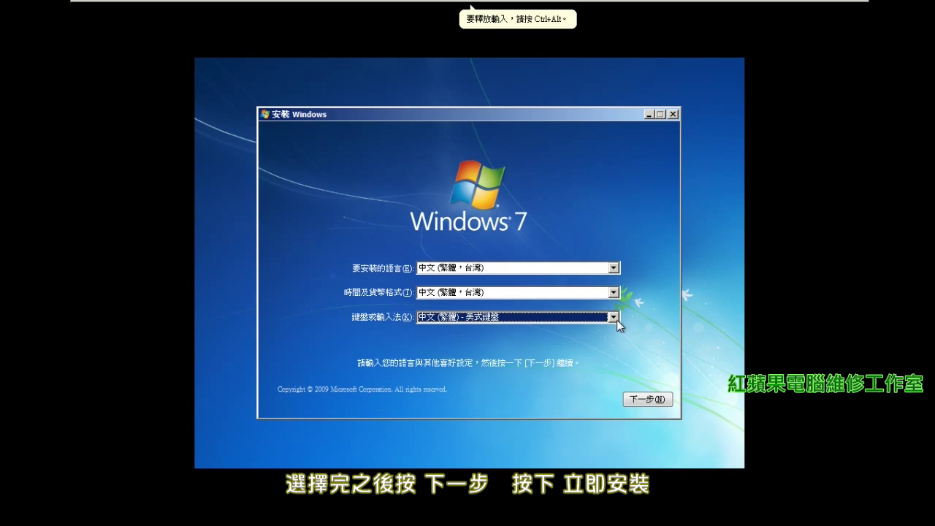
click(669, 404)
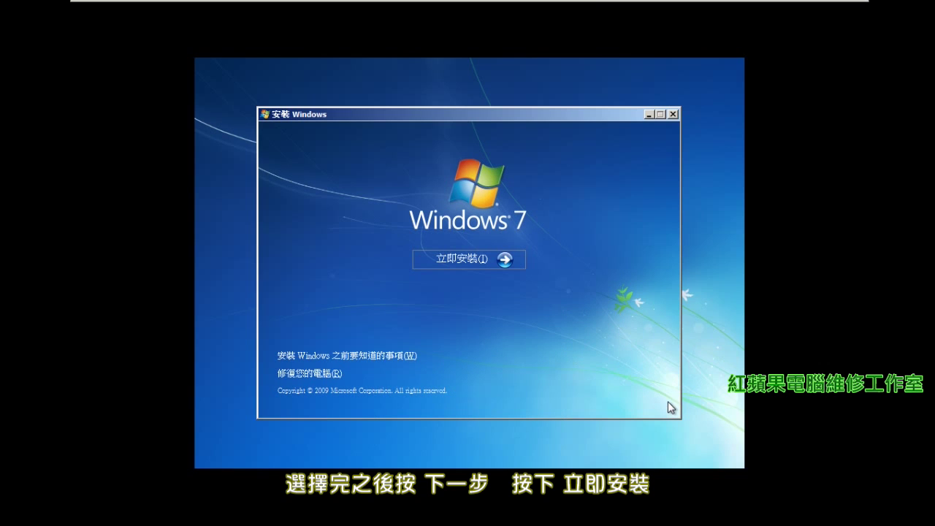
- Start the Windows 7 installation and accept the license agreement
click(504, 260)
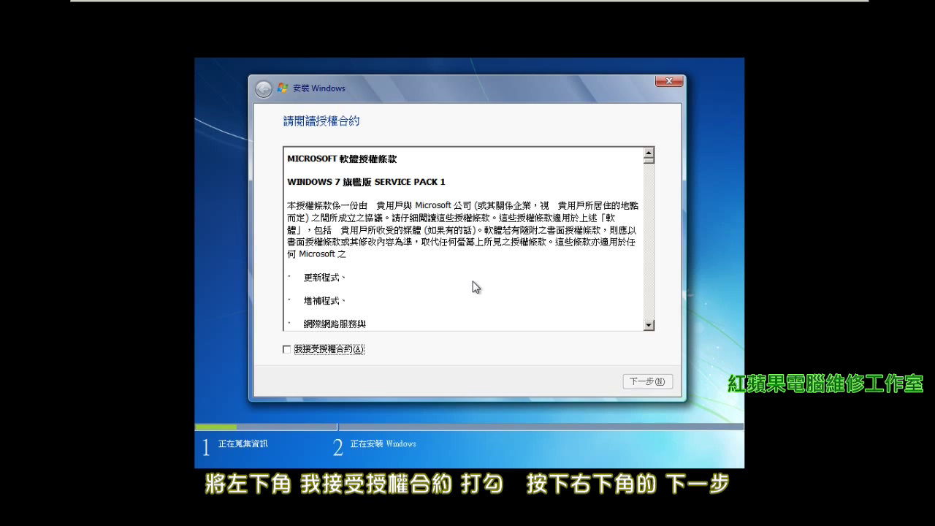
click(286, 350)
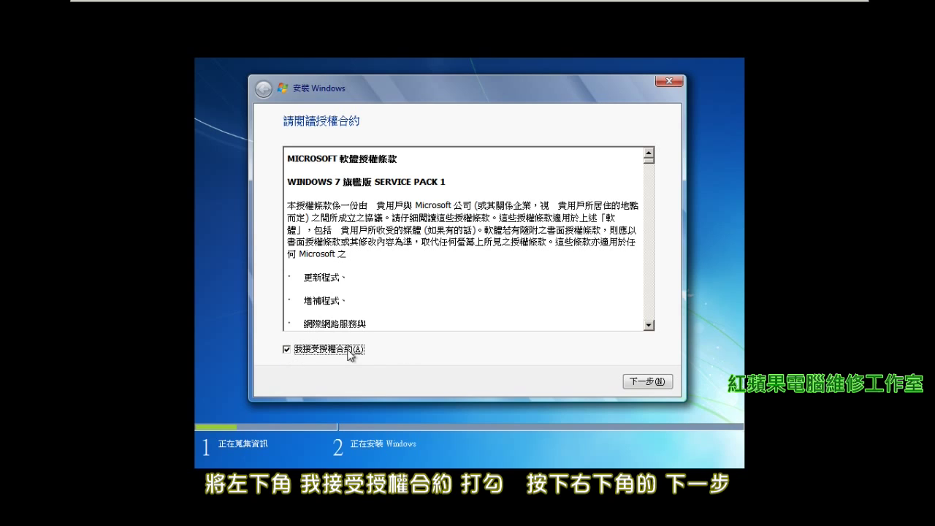
click(667, 382)
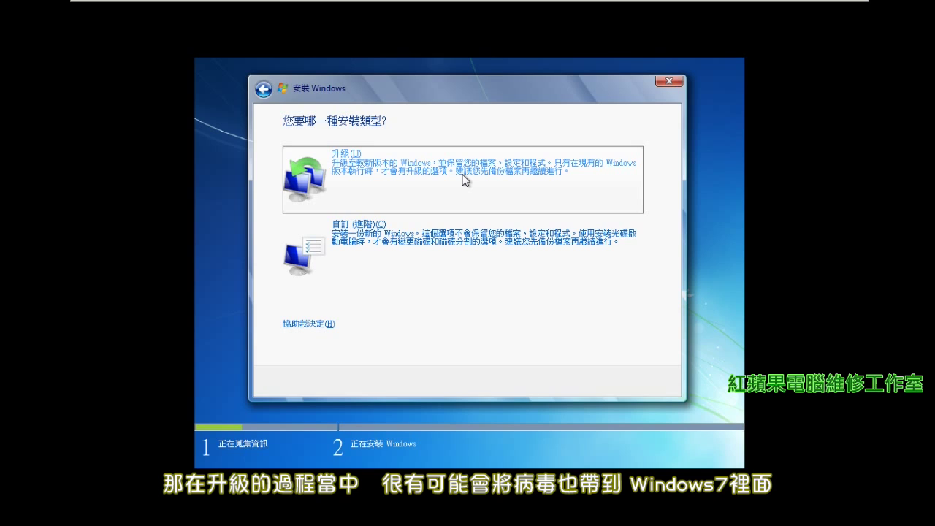
- Choose the custom (advanced) installation type, 自訂 (進階)
click(517, 197)
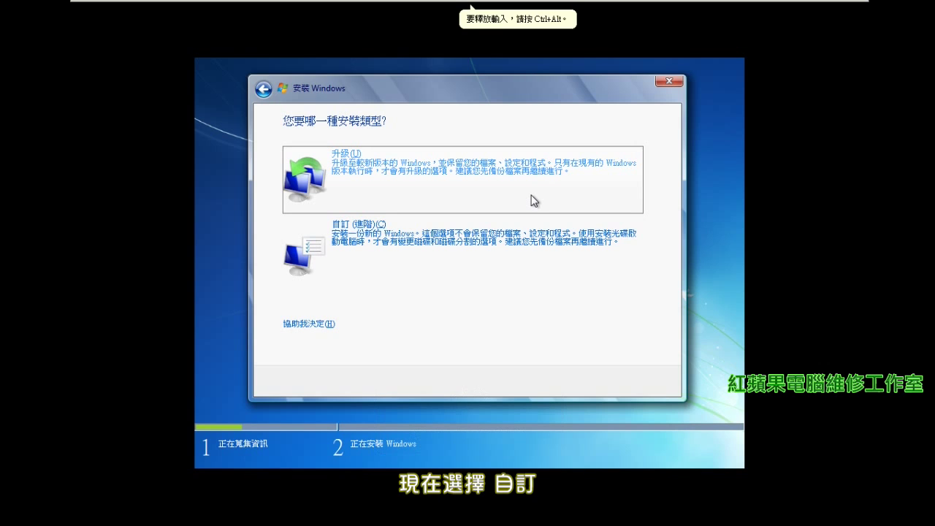
click(533, 261)
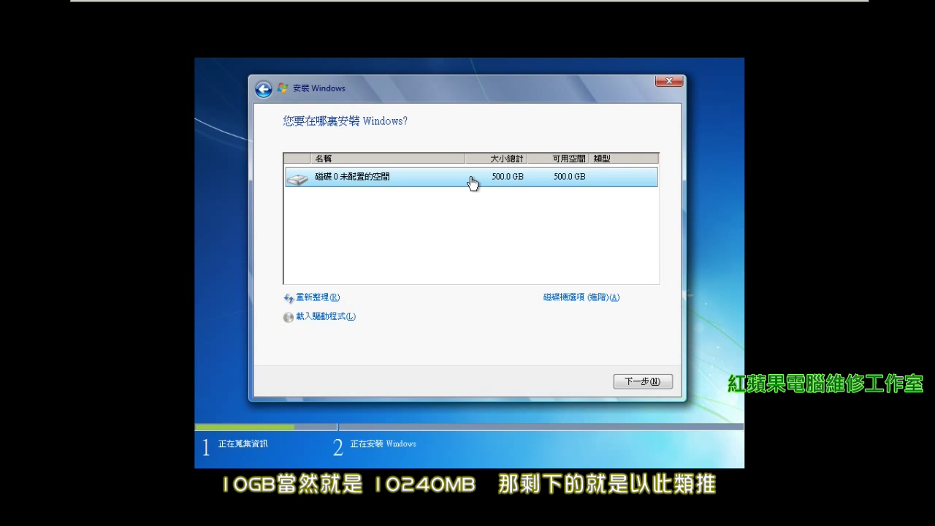
- Create a new 204900 MB partition in Disk 0's unallocated space, allowing Windows to add its system partition
click(471, 183)
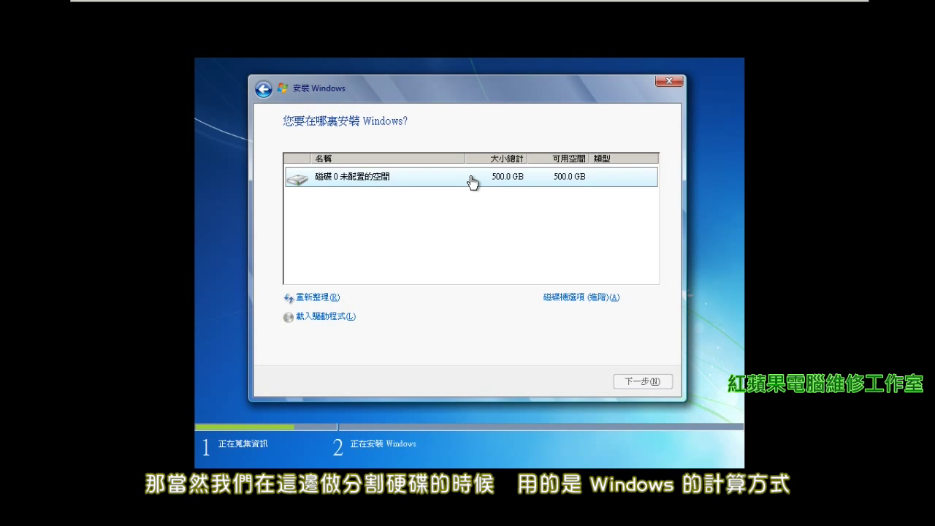
click(472, 183)
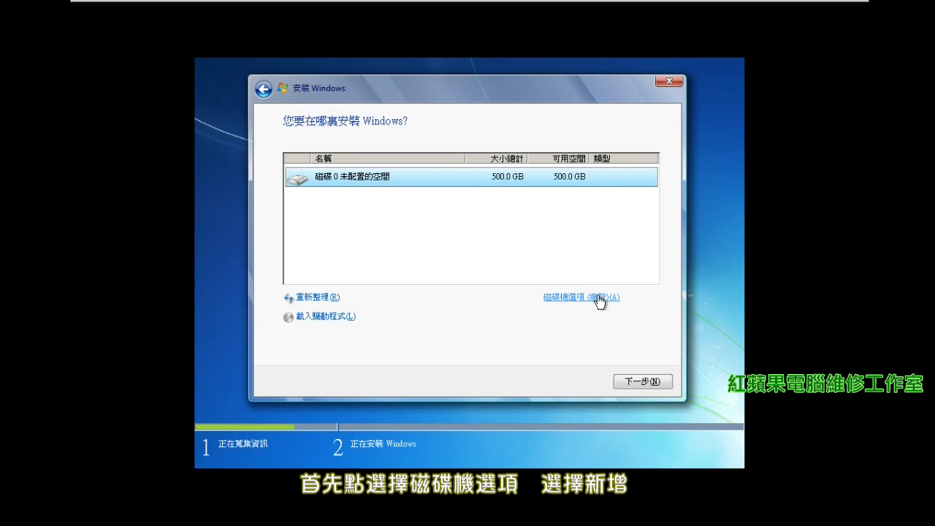
click(610, 299)
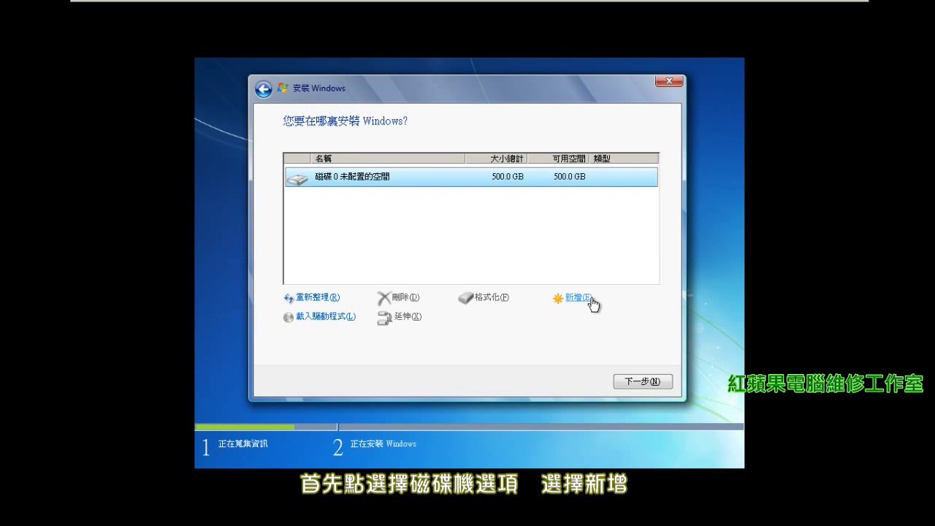
click(593, 303)
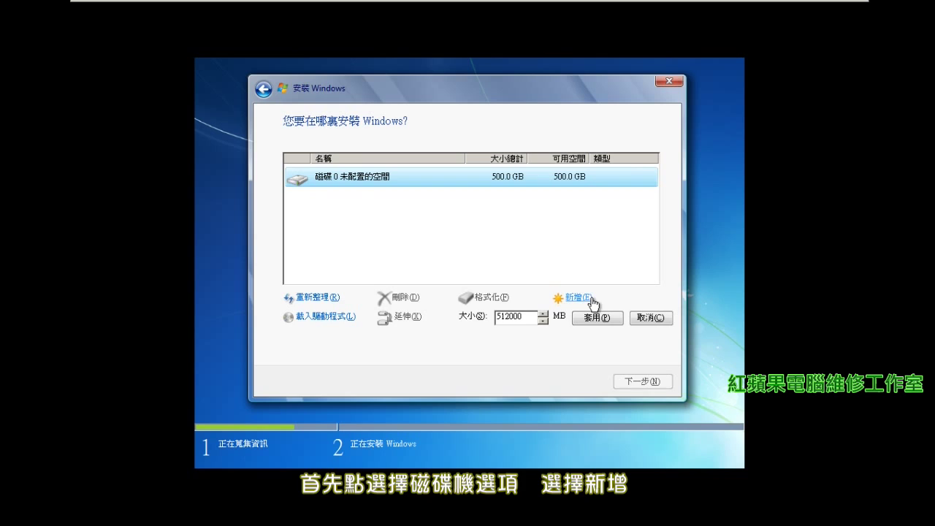
drag(526, 318, 495, 321)
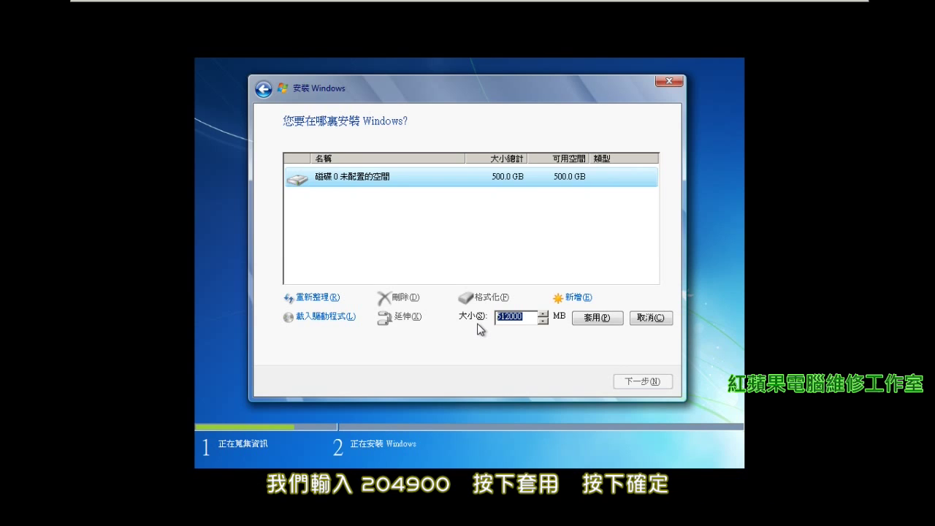
text(204900)
click(629, 312)
click(594, 318)
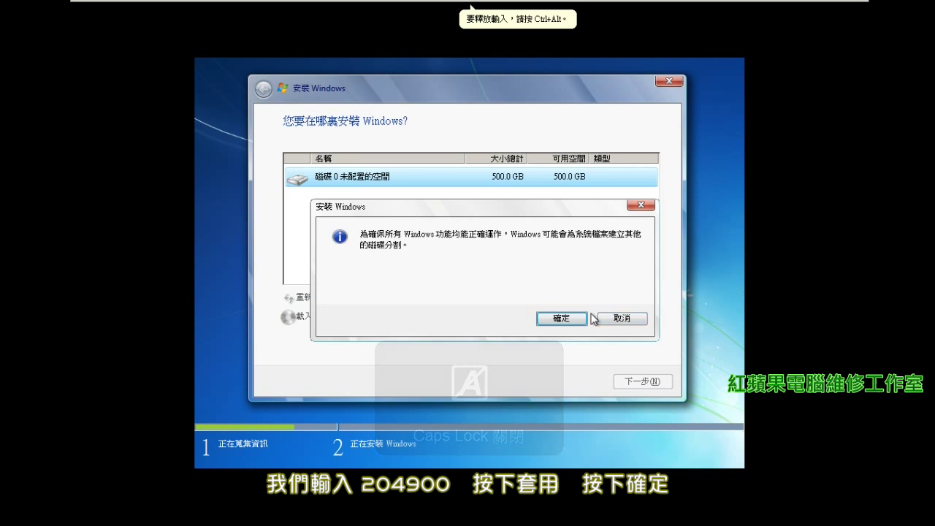
click(582, 323)
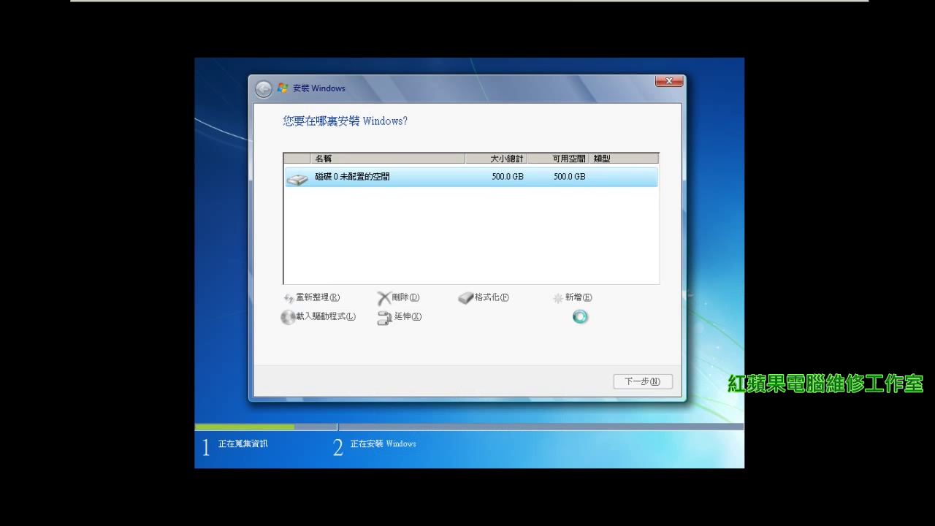
- Create another partition on Disk 0 from all of the remaining unallocated space
click(448, 177)
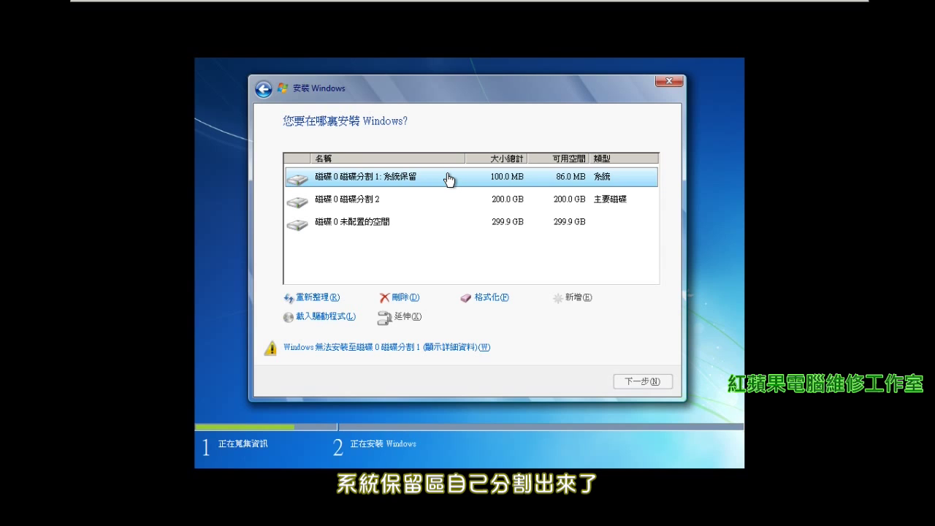
click(427, 223)
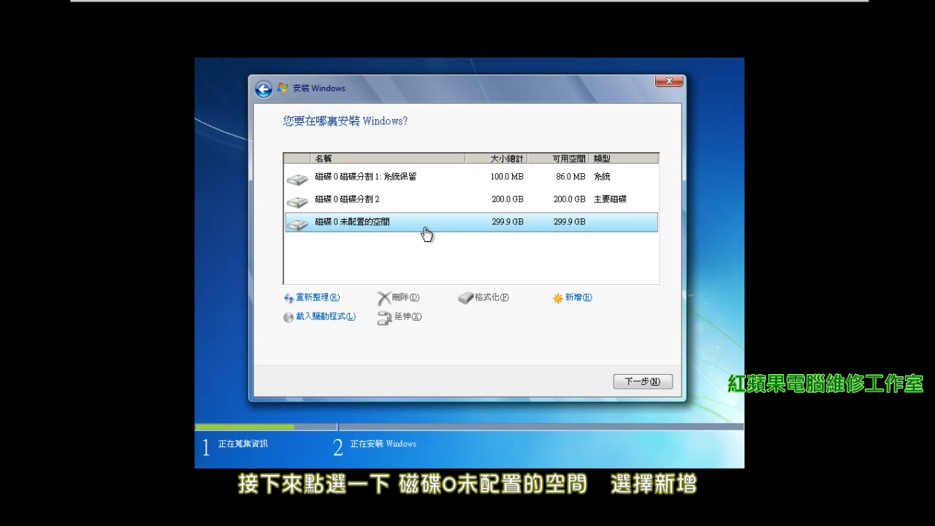
click(585, 306)
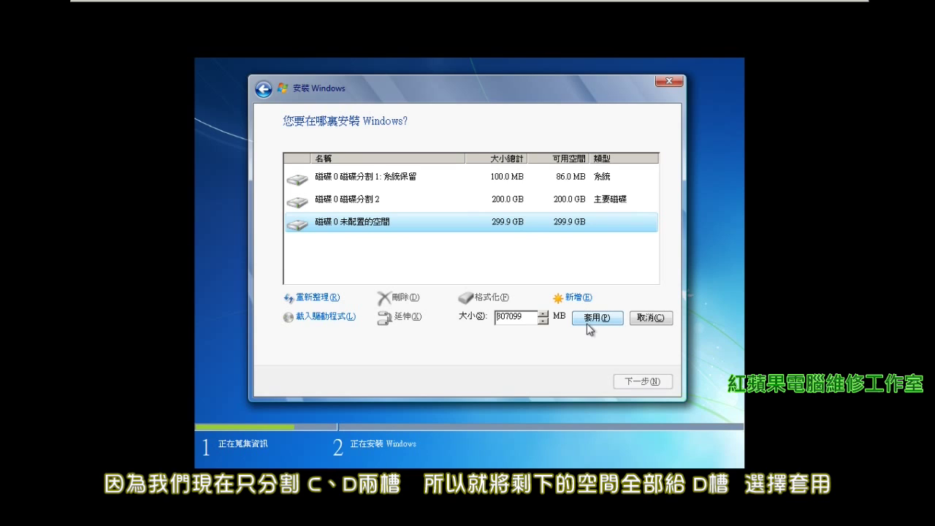
click(614, 318)
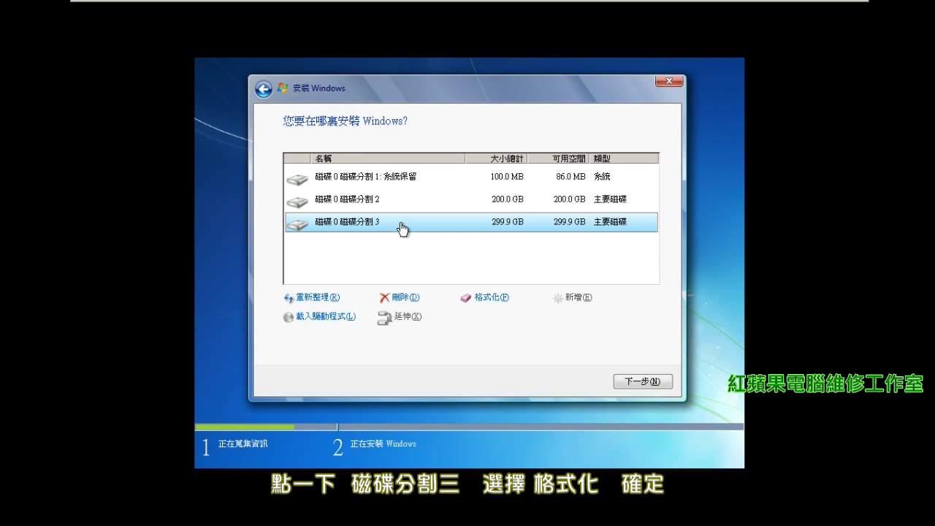
- Format Disk 0 partition 3, and install Windows on Disk 0 partition 2
click(509, 302)
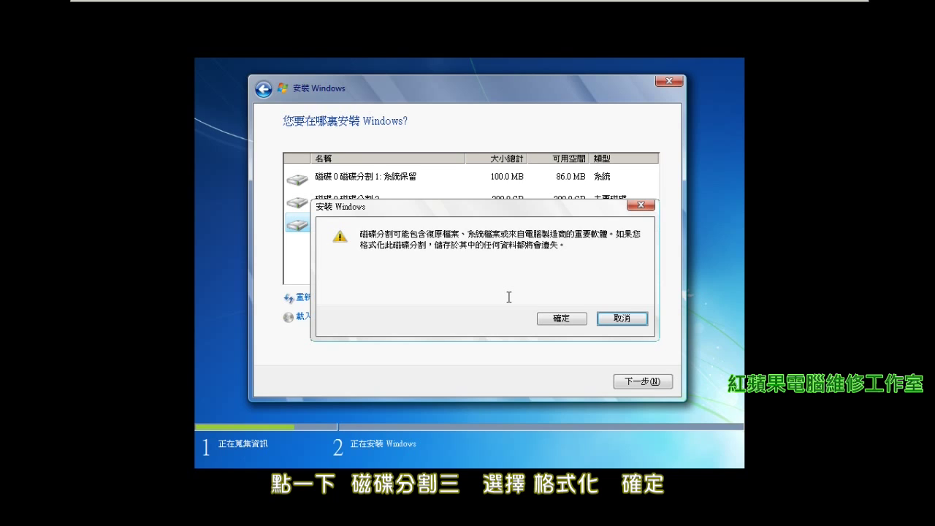
click(576, 319)
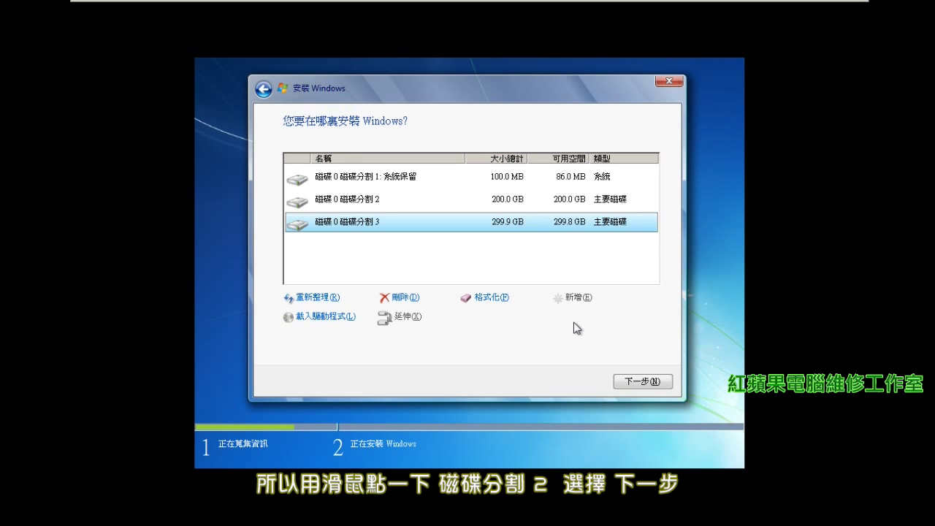
click(462, 207)
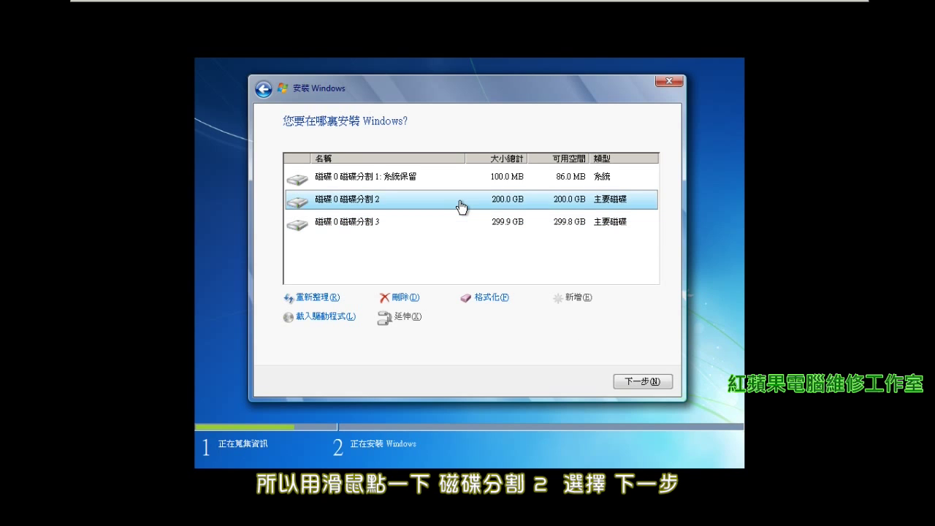
click(663, 381)
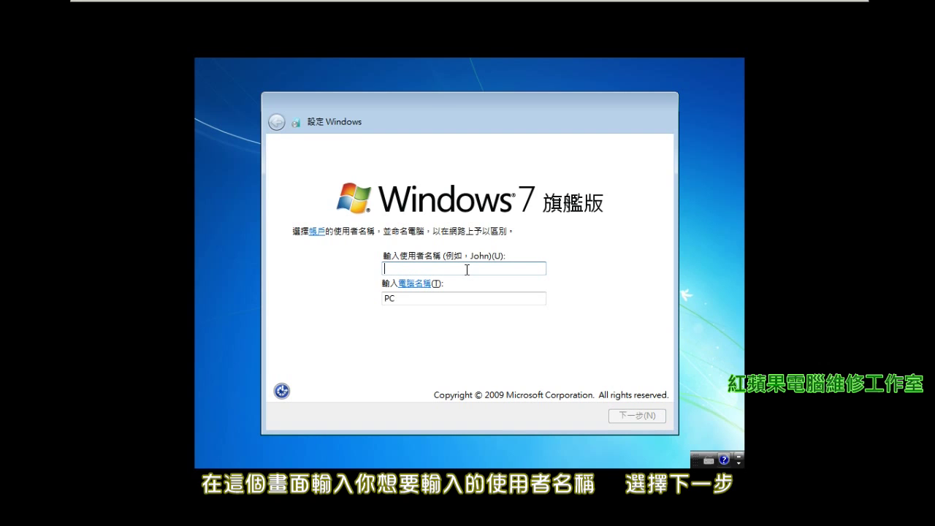
- Enter apple as the user name for the new Windows account
text(a)
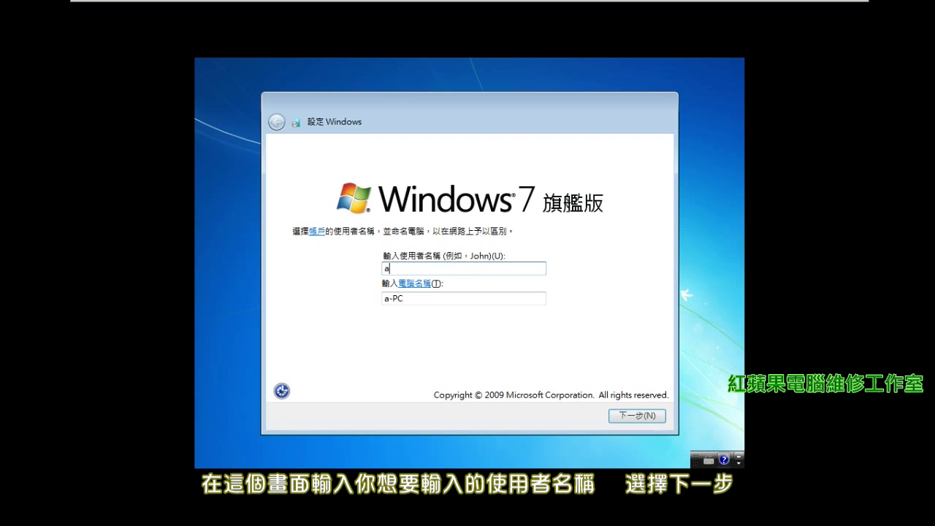
text(pple)
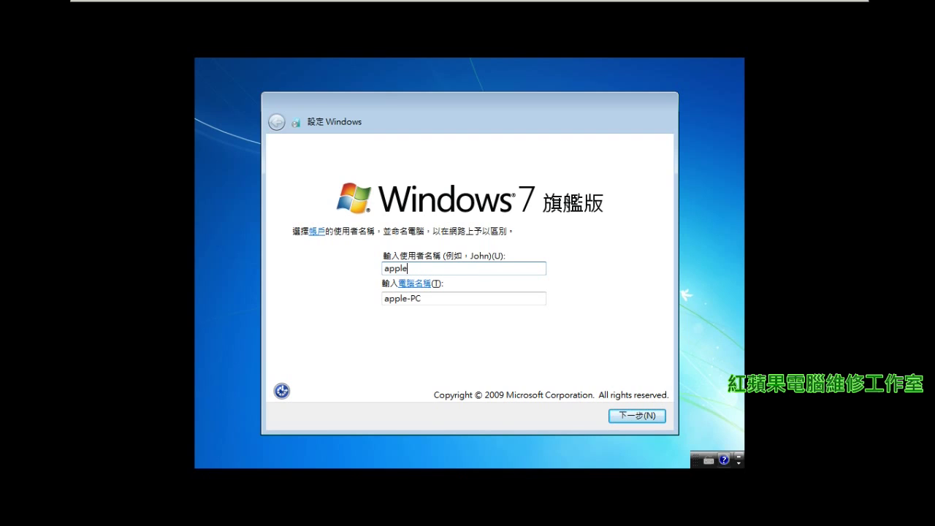
- Accept the entered user name and the apple-PC computer name, and leave the account password blank
click(657, 423)
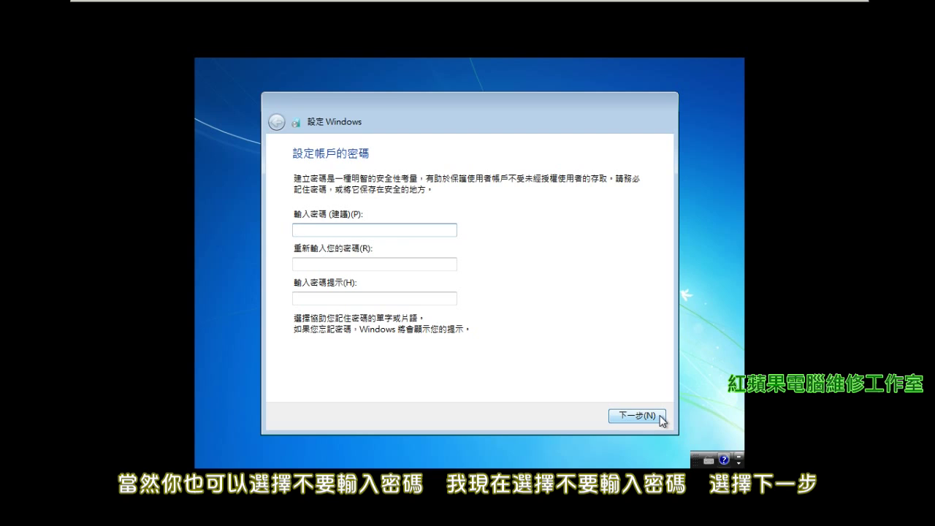
click(660, 417)
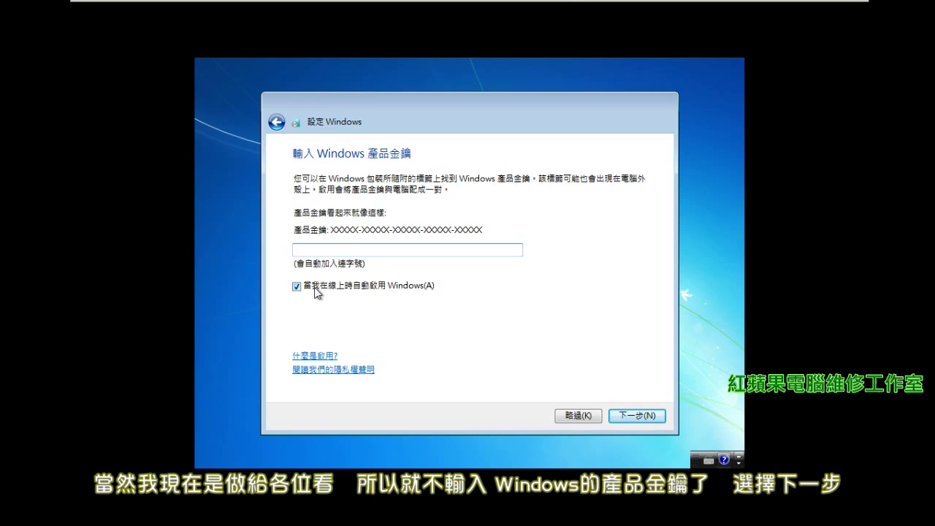
- Continue without a Windows product key, and choose to be asked later about the update and protection settings
click(661, 420)
click(660, 418)
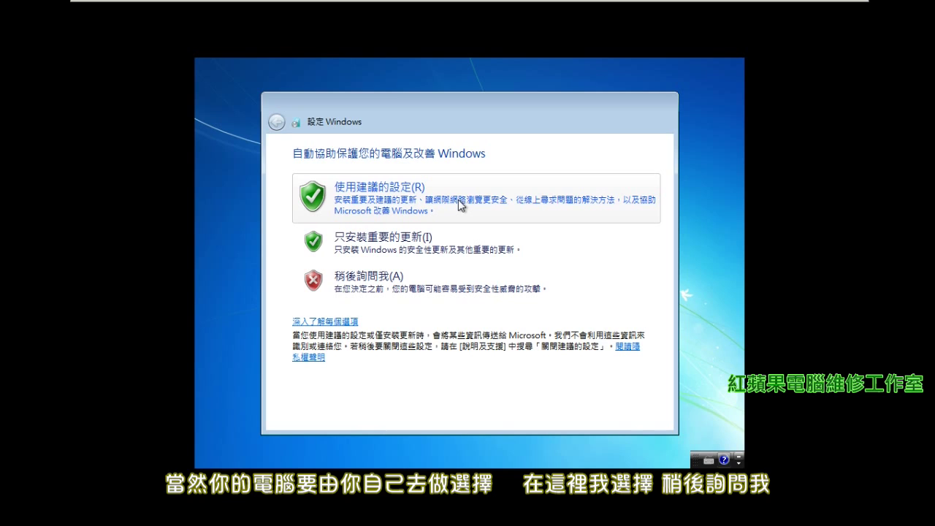
click(571, 291)
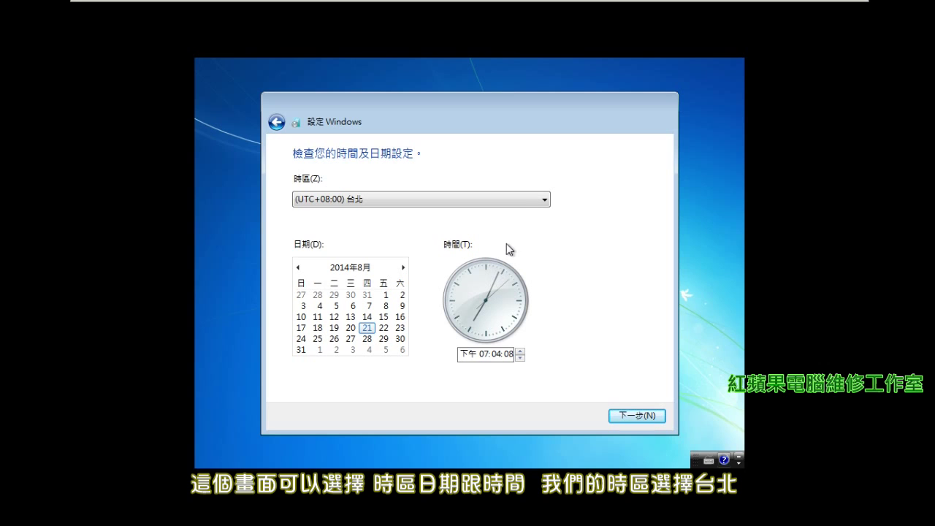
- Keep the (UTC+08:00) Taipei time zone with the current date and time, and set the computer's location to Public network
click(534, 205)
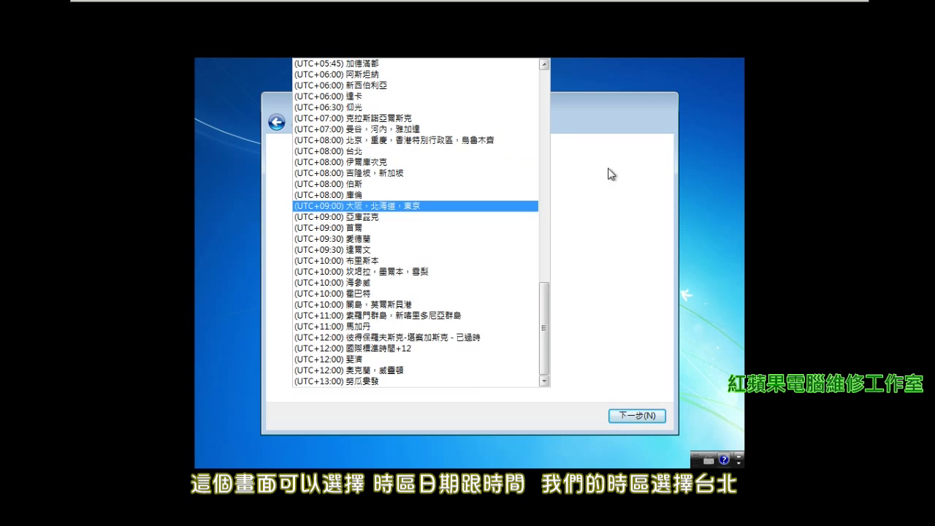
click(606, 187)
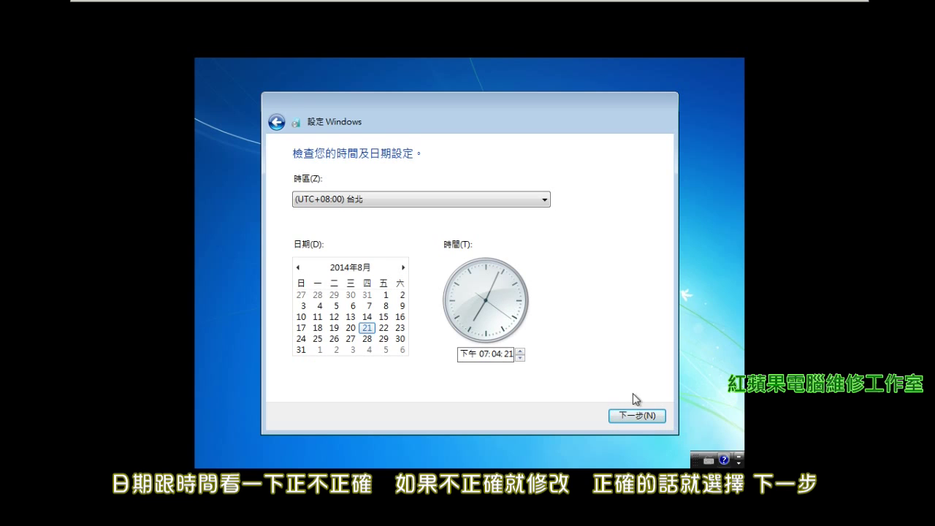
click(660, 422)
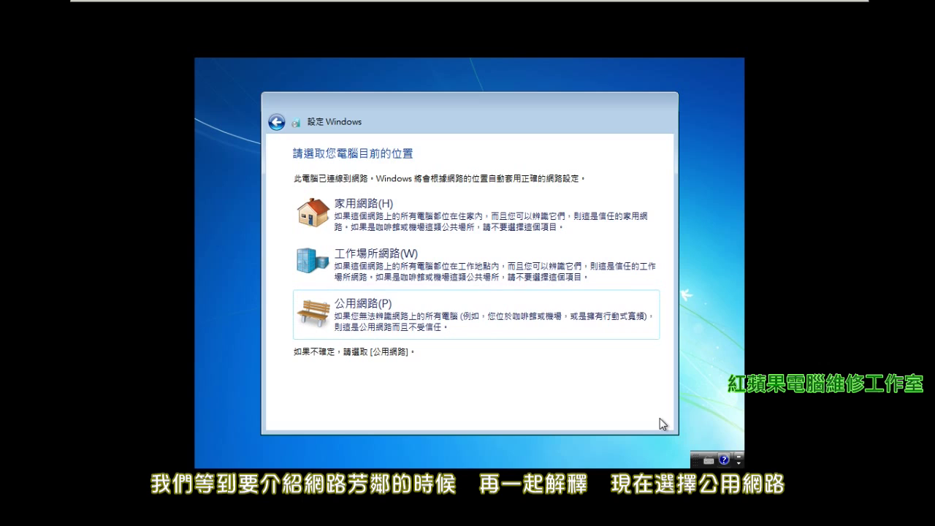
click(491, 320)
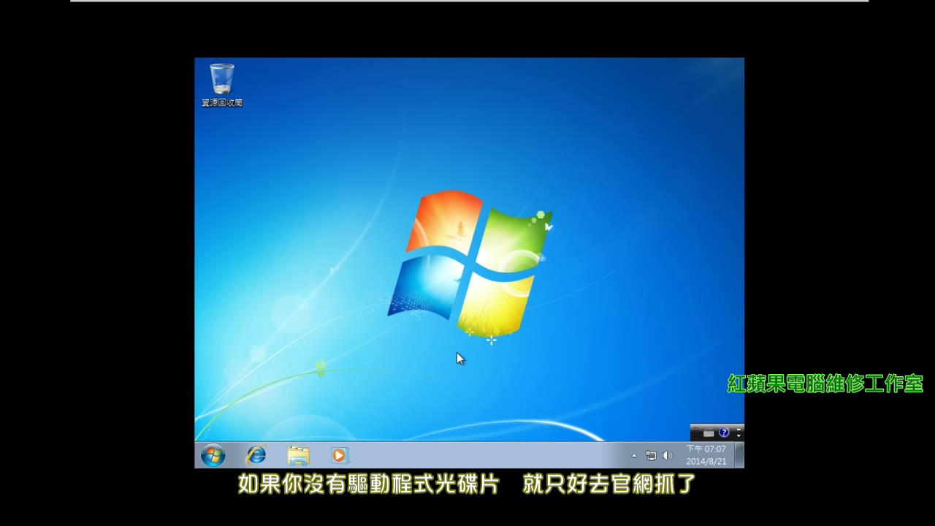
- Install VMware Tools from DVD drive E: with the typical installation type, finish the wizard, and restart Windows
click(257, 400)
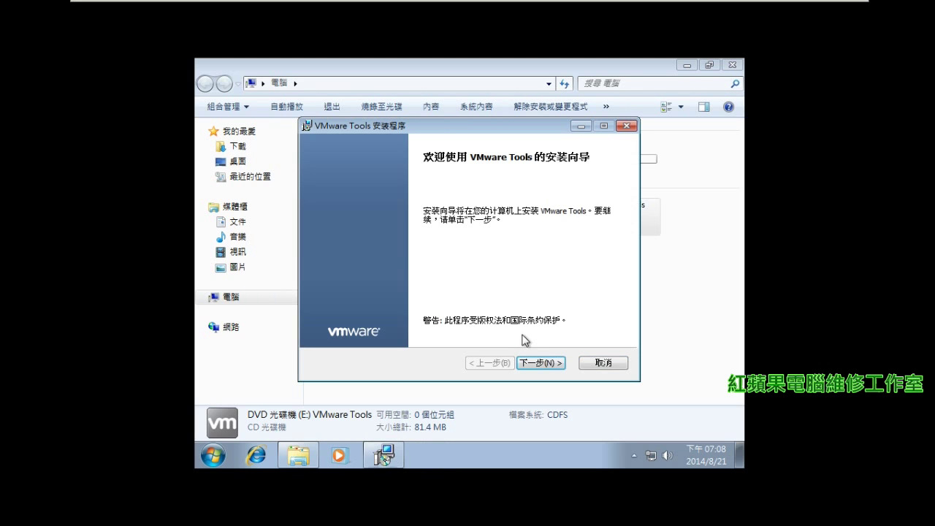
click(534, 363)
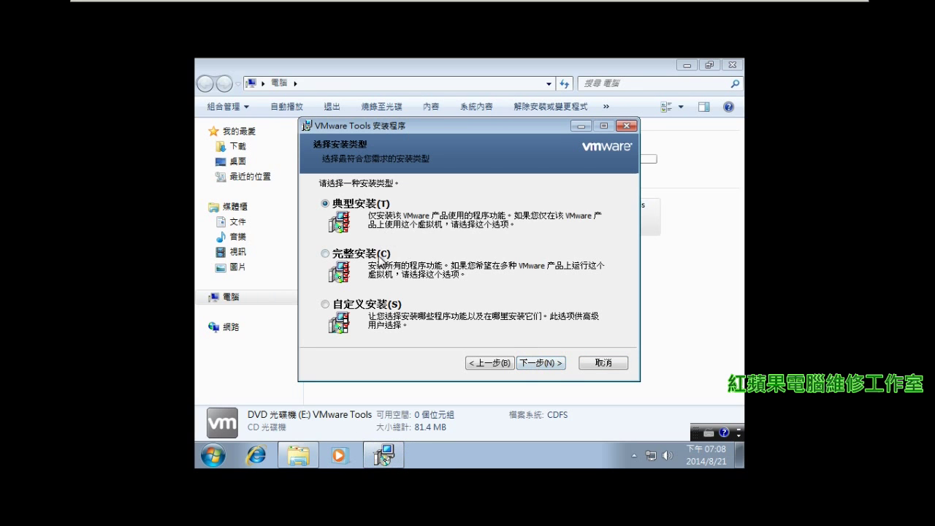
click(549, 363)
click(549, 363)
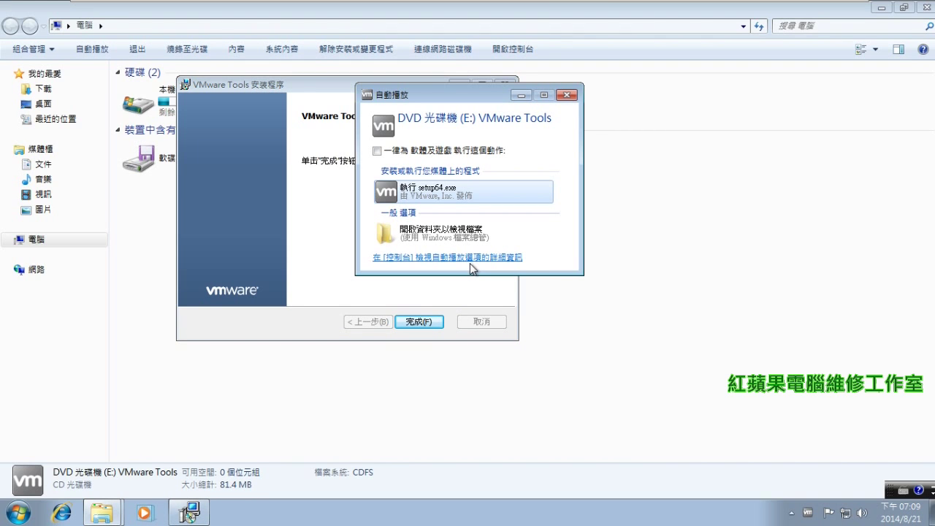
key(Escape)
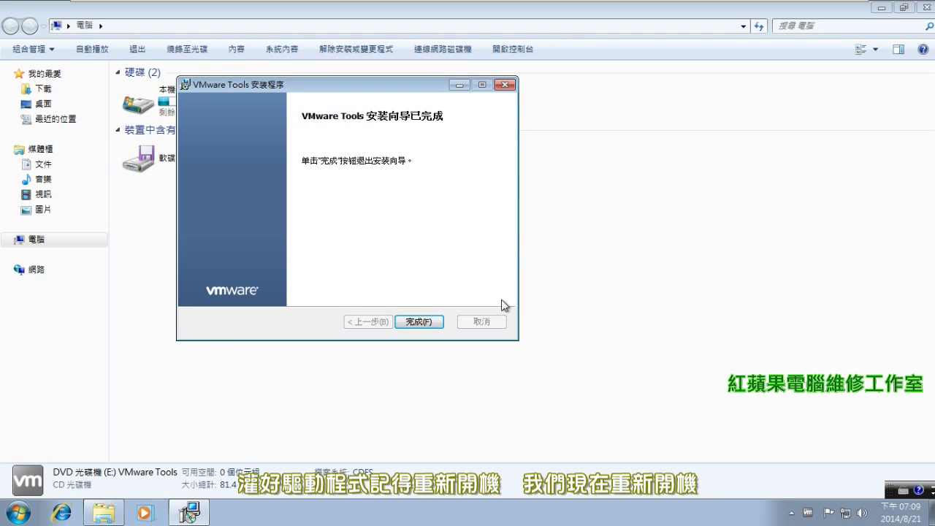
click(418, 321)
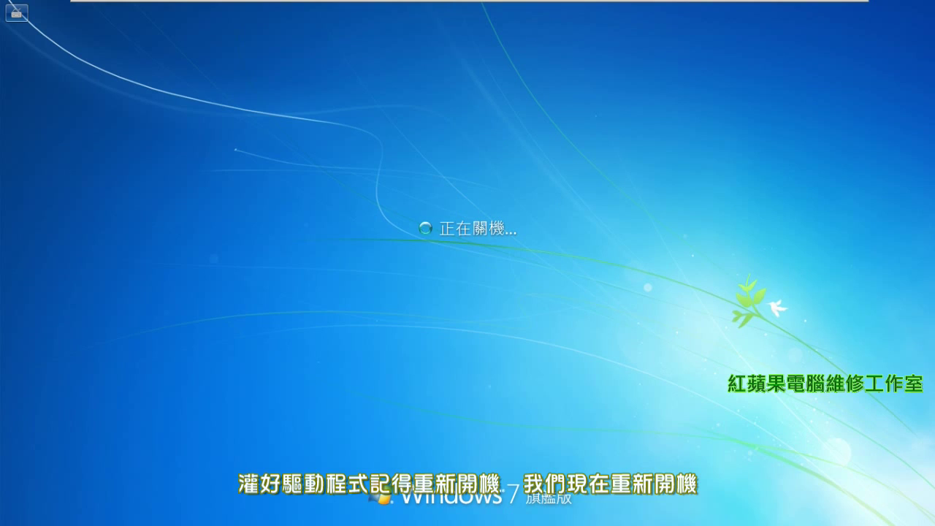